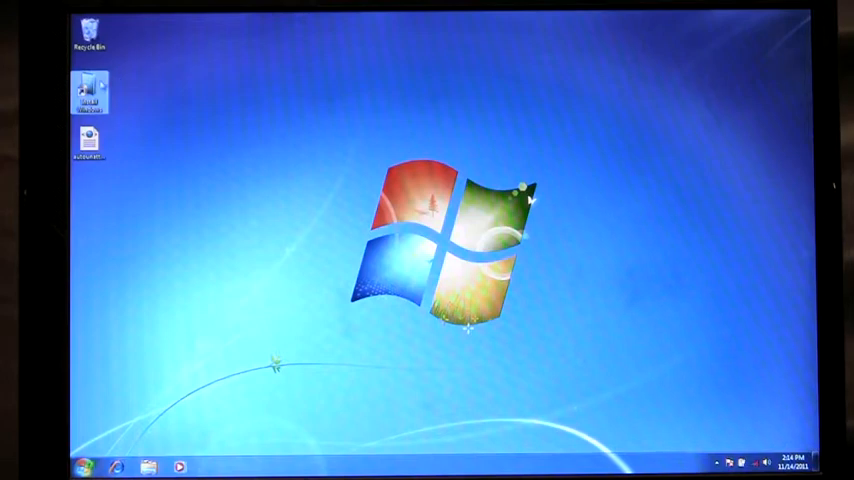
# Start Windows Developer Preview Setup from the Install Windows desktop icon.
pyautogui.doubleClick(97, 90)
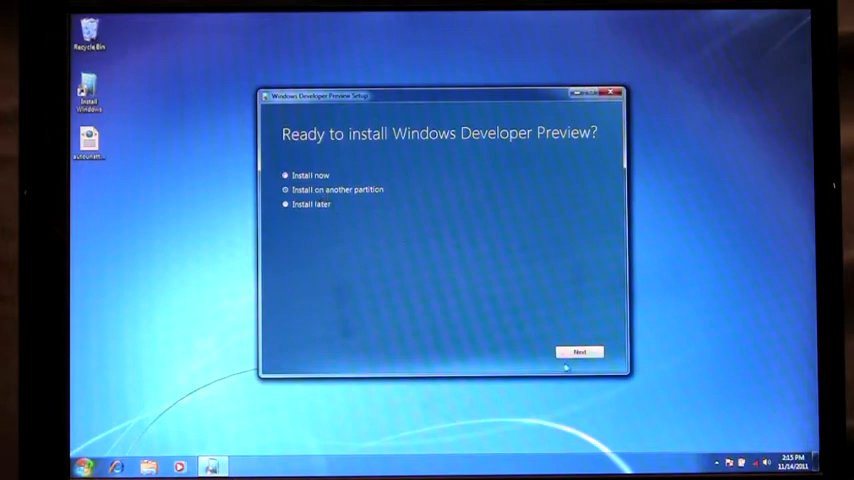
# Advance from 'Ready to install' through the media question to the removable drive list.
pyautogui.click(580, 352)
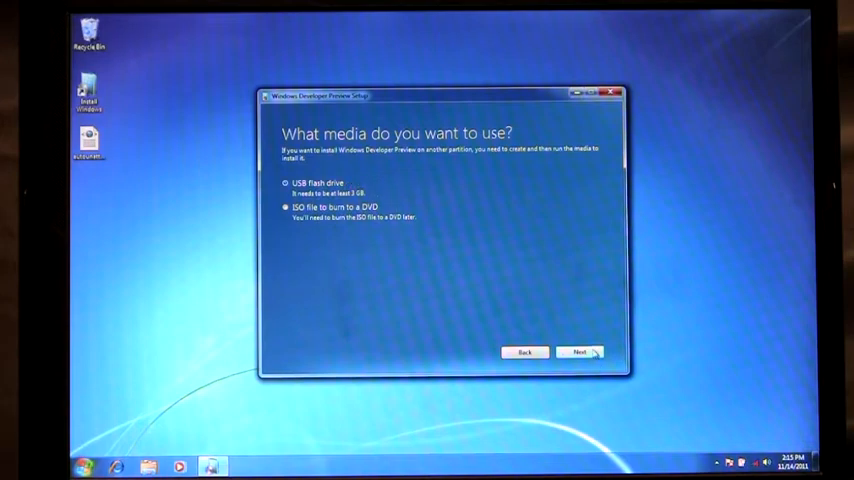
pyautogui.click(594, 353)
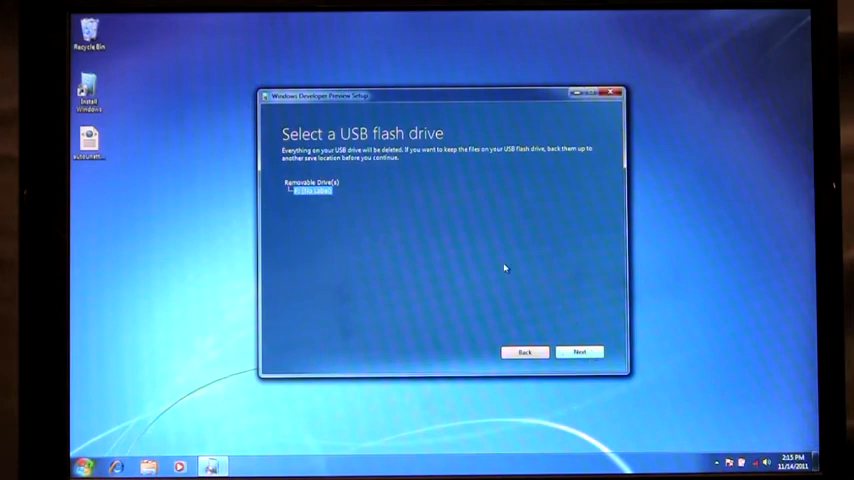
# Accept drive F: as the target and confirm erasing it to build the USB drive.
pyautogui.click(580, 353)
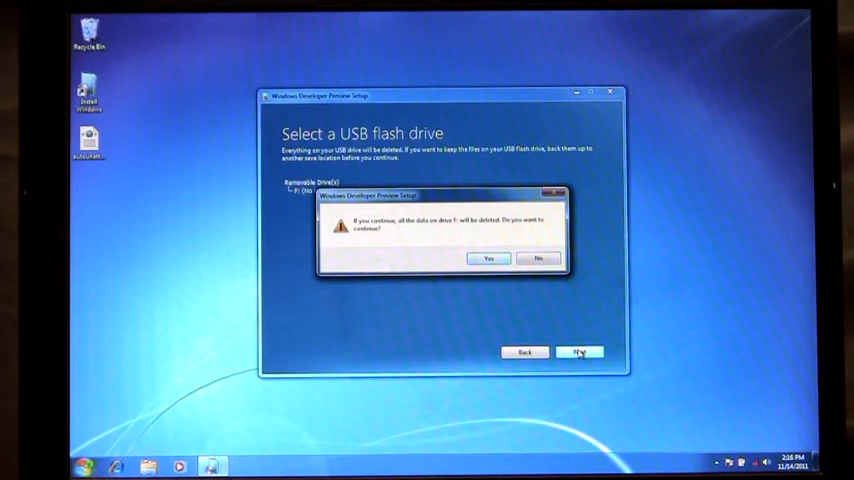
pyautogui.click(490, 258)
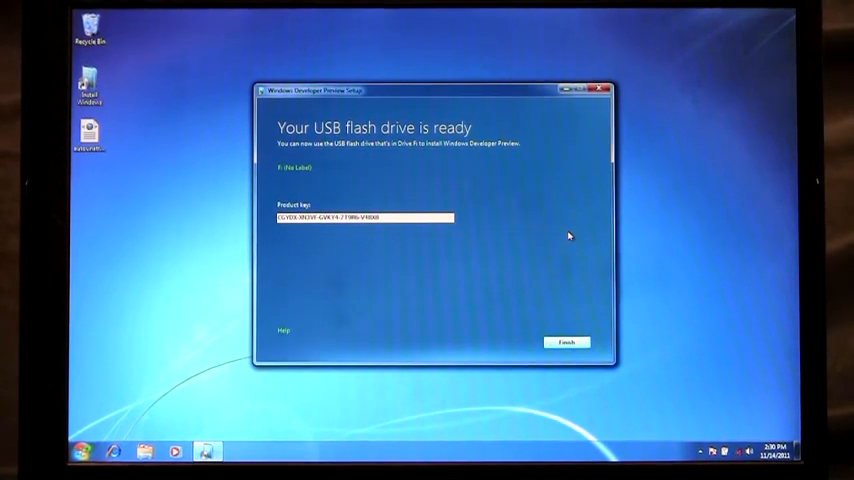
# Select the product key shown on the 'USB flash drive is ready' page.
pyautogui.doubleClick(280, 217)
# Edit autounattend in Notepad, pasting the setup product key over the <Key> value.
pyautogui.rightClick(86, 140)
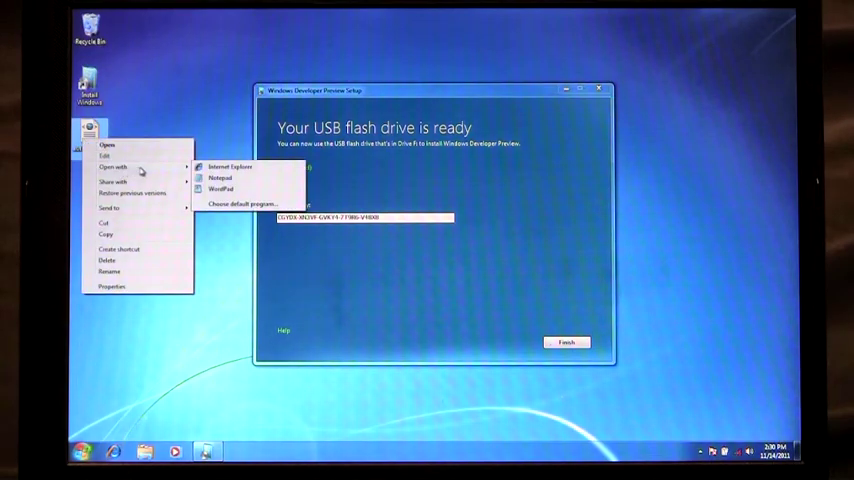
pyautogui.moveTo(114, 167)
pyautogui.click(218, 178)
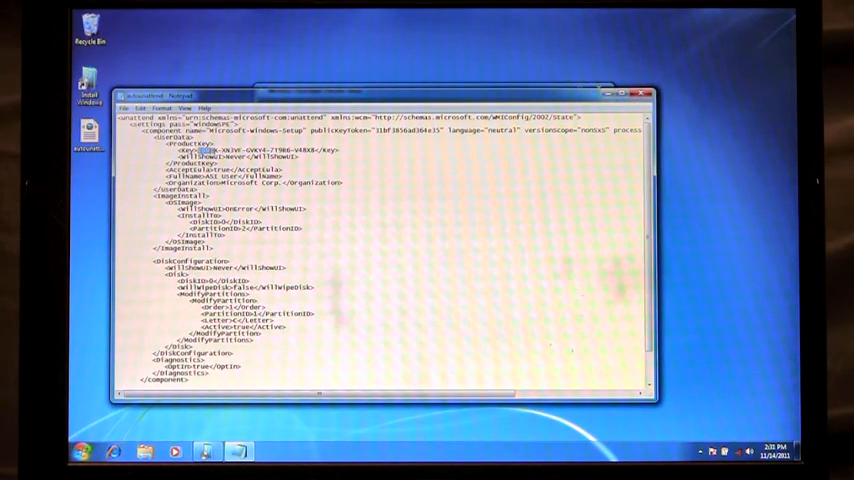
pyautogui.moveTo(199, 150); pyautogui.dragTo(314, 151)
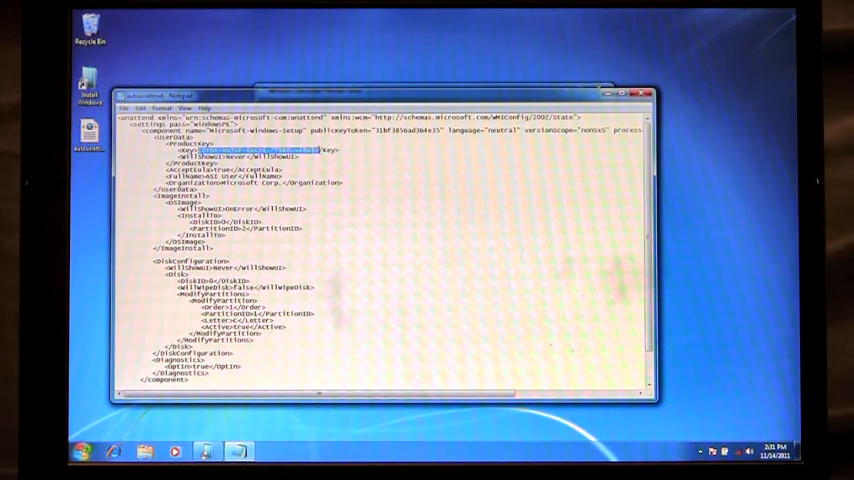
pyautogui.moveTo(314, 151); pyautogui.dragTo(317, 150)
pyautogui.hotkey('ctrl', 'v')
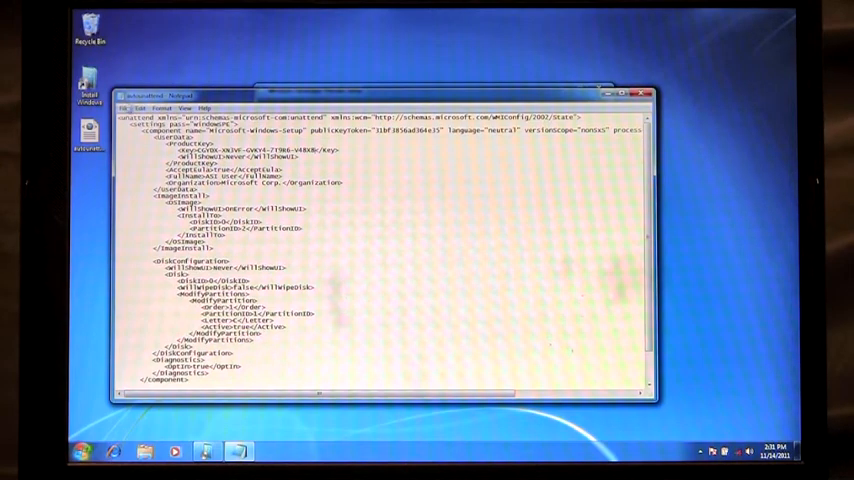
# Save the edited autounattend answer file and close Notepad.
pyautogui.click(124, 108)
pyautogui.click(140, 141)
pyautogui.click(645, 94)
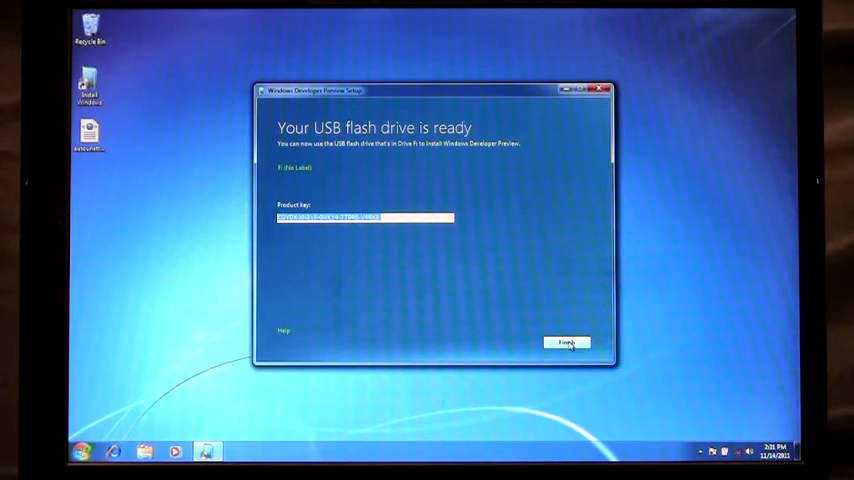
# Finish setup and browse to Removable Disk (F:) via Start > Computer.
pyautogui.click(567, 343)
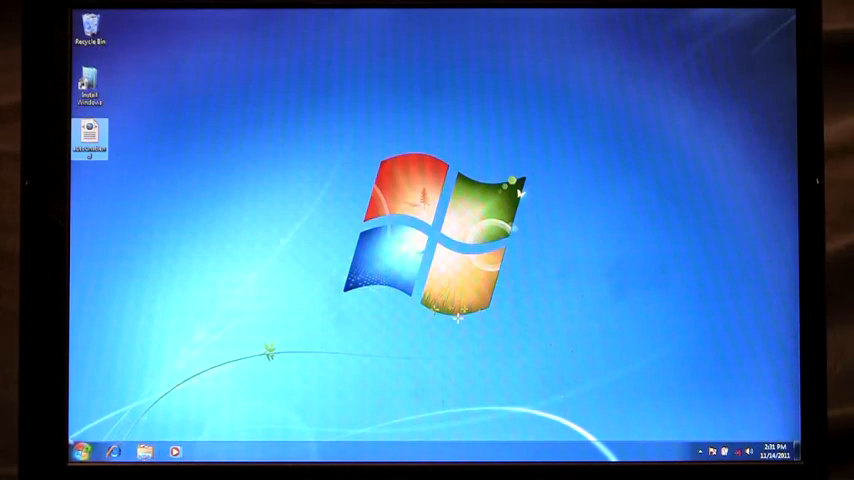
pyautogui.click(81, 451)
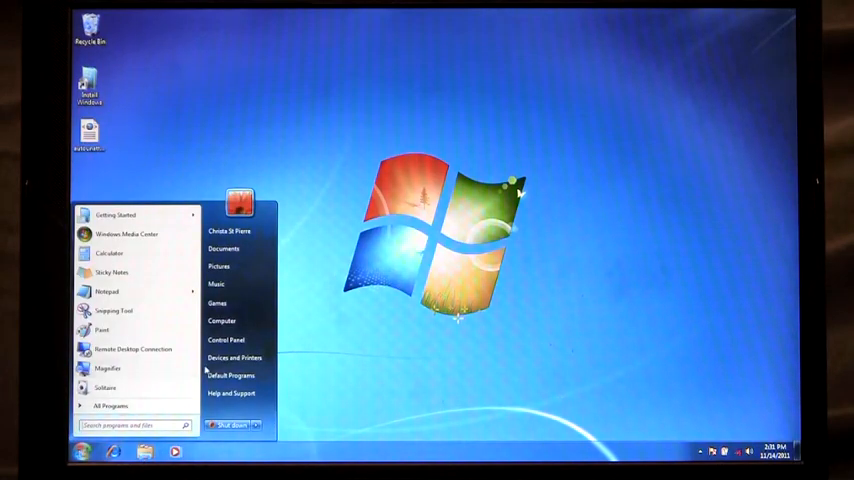
pyautogui.click(245, 324)
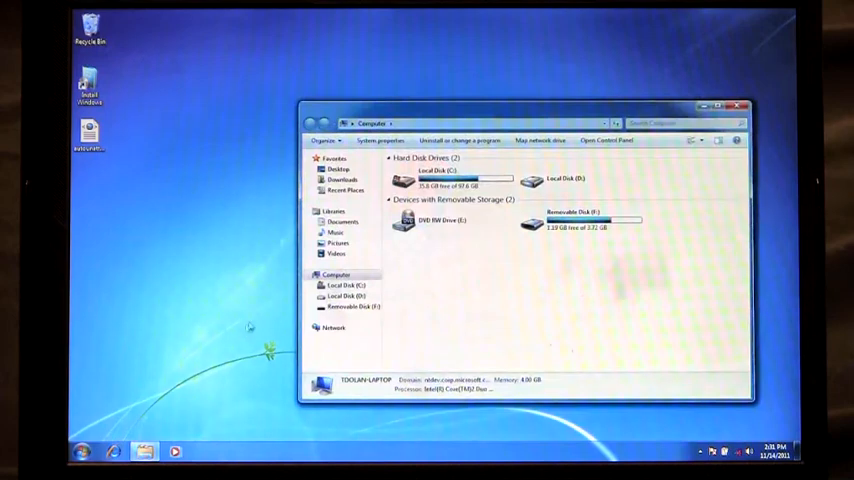
pyautogui.doubleClick(549, 220)
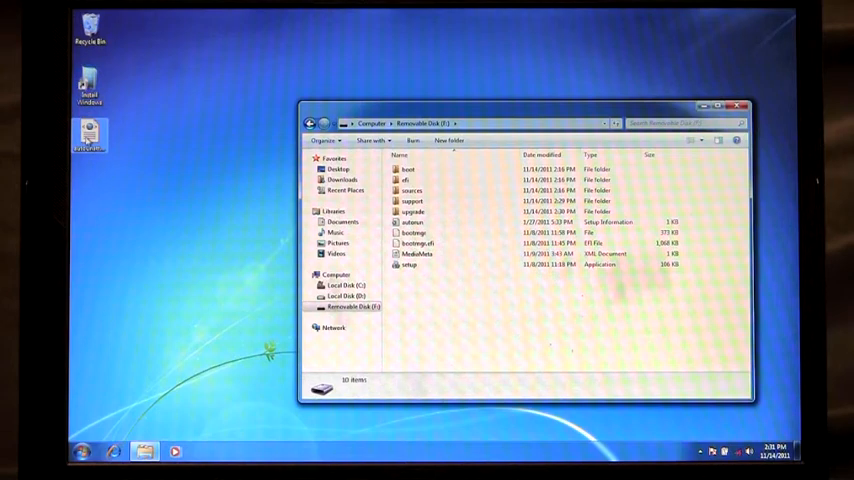
# Drag autounattend into the root of Removable Disk (F:) and close Explorer.
pyautogui.moveTo(88, 138); pyautogui.dragTo(424, 327)
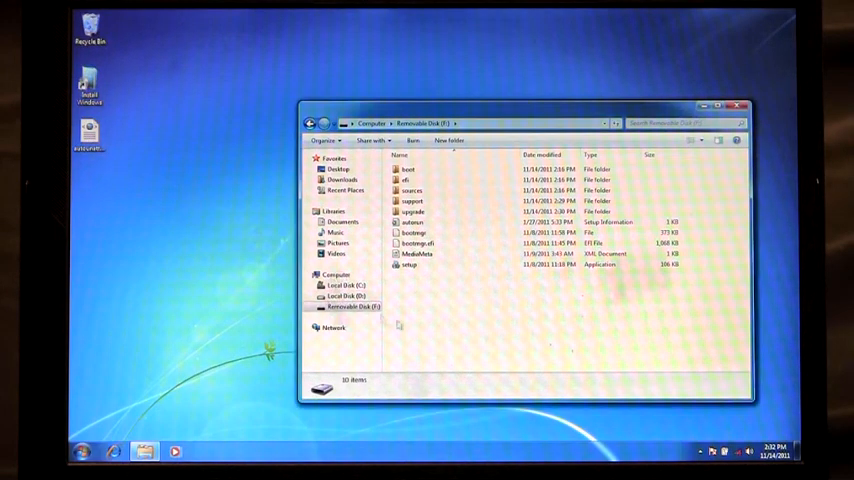
pyautogui.moveTo(424, 327); pyautogui.dragTo(422, 316)
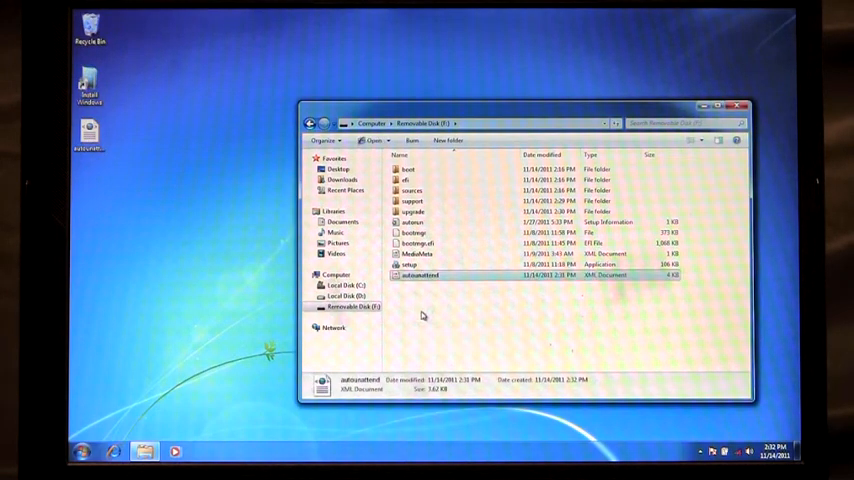
pyautogui.click(740, 108)
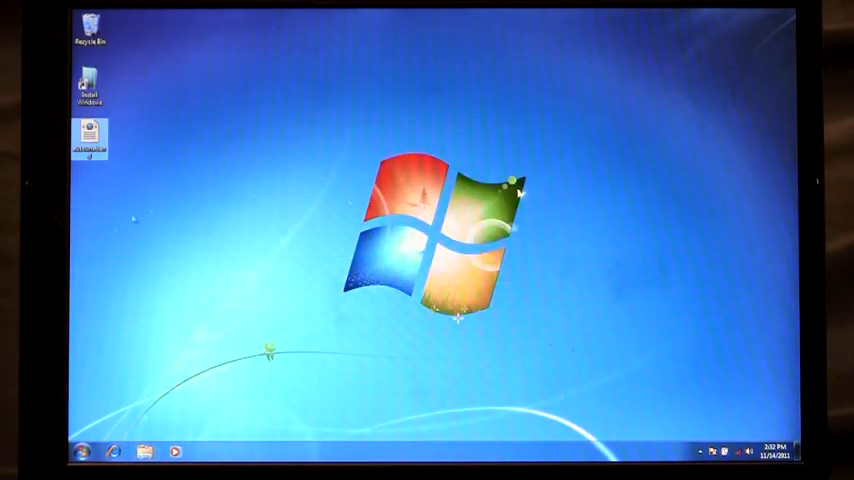
# Reveal the shutdown options including Restart from the Start menu.
pyautogui.click(82, 451)
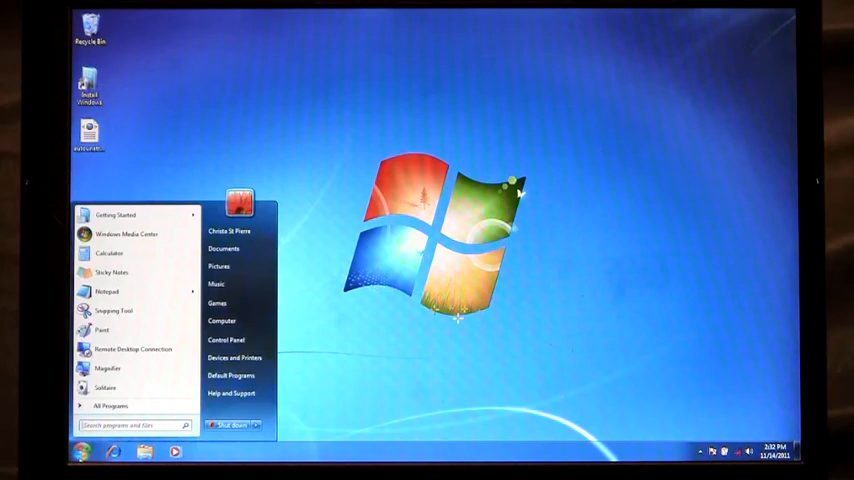
pyautogui.click(256, 425)
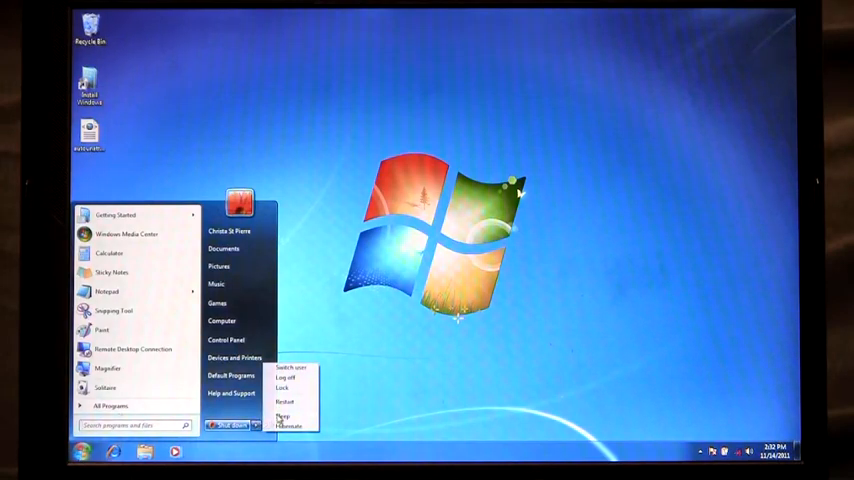